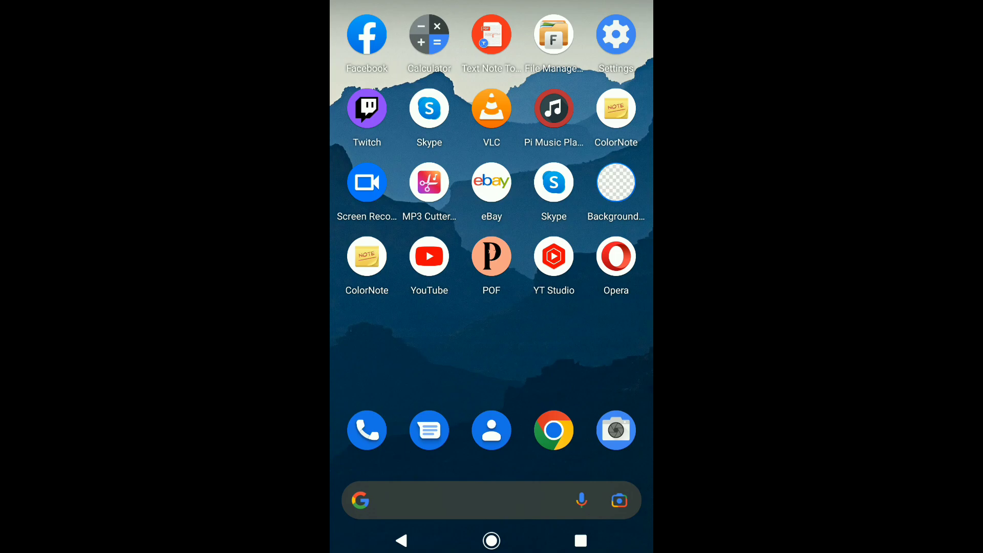
Launch POF and open Edit Profile from your own profile.
{"action": "left_click", "coordinate": [492, 257]}
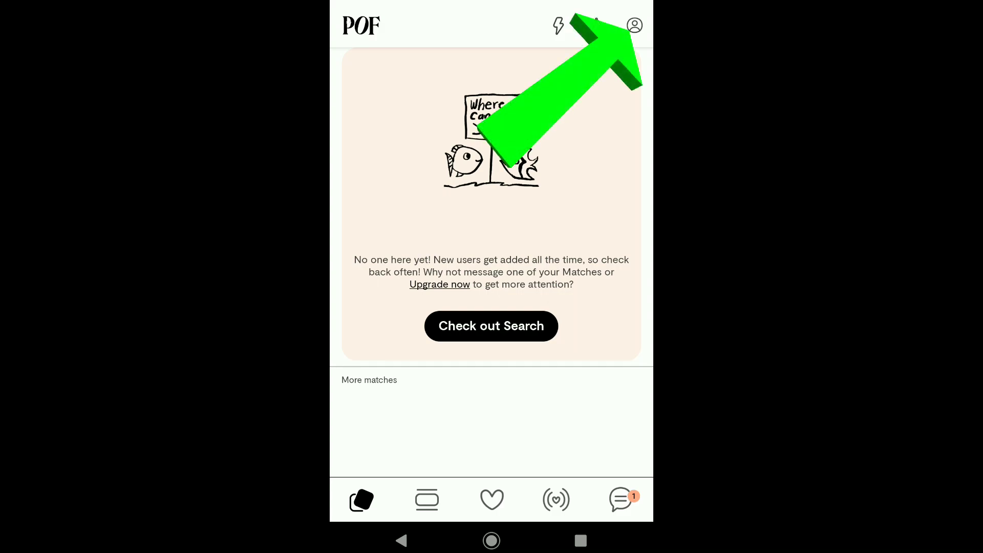
{"action": "left_click", "coordinate": [634, 25]}
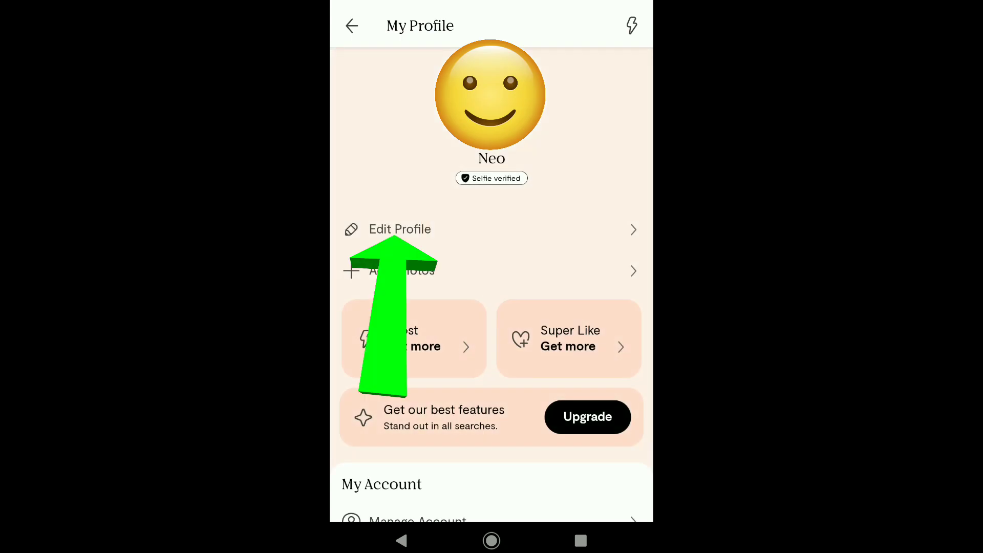
{"action": "left_click", "coordinate": [400, 229]}
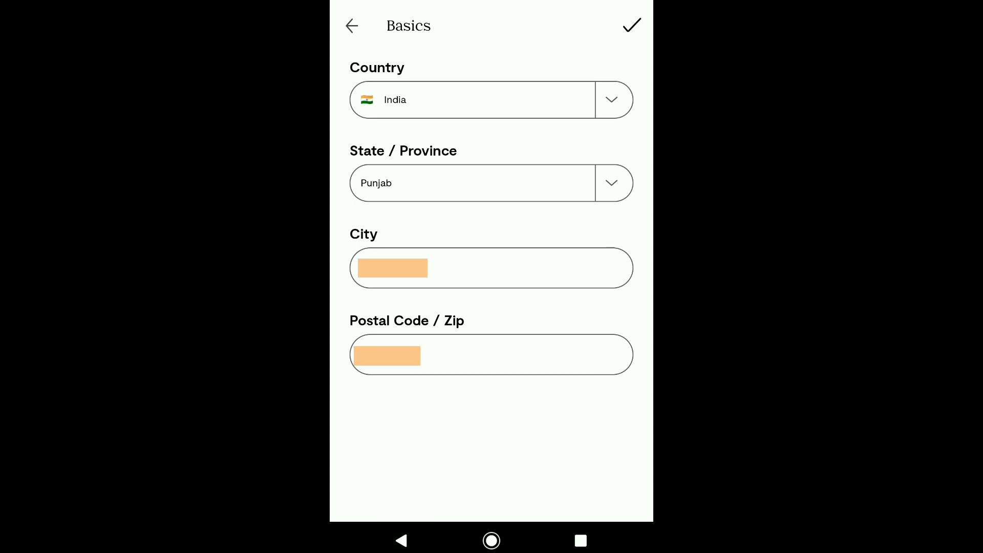
Set the country to United Kingdom, state to England, and city to Bristol.
{"action": "left_click", "coordinate": [492, 100]}
{"action": "scroll", "coordinate": [492, 254], "scroll_direction": "down", "scroll_amount": 5}
{"action": "scroll", "coordinate": [491, 254], "scroll_direction": "down", "scroll_amount": 5}
{"action": "scroll", "coordinate": [491, 253], "scroll_direction": "down", "scroll_amount": 5}
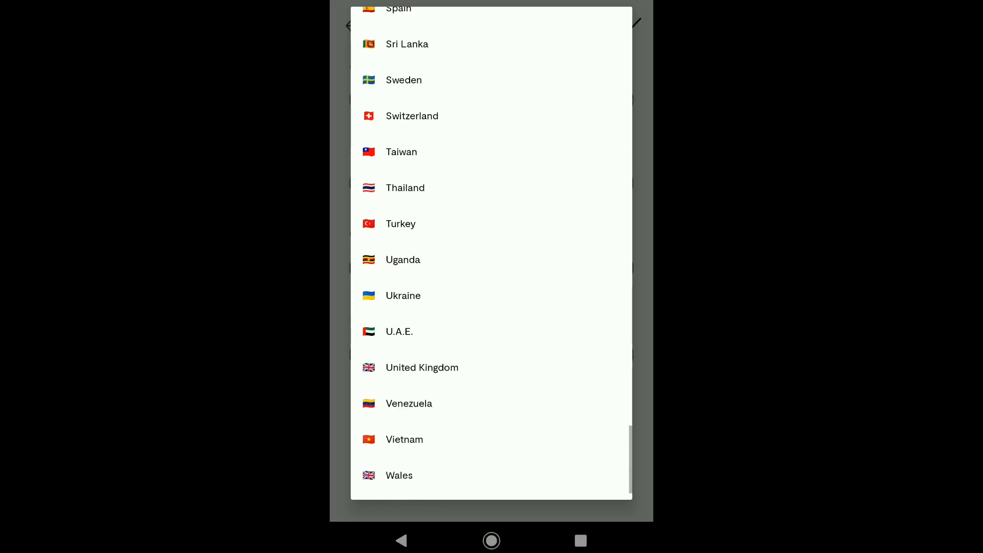
{"action": "left_click", "coordinate": [413, 367]}
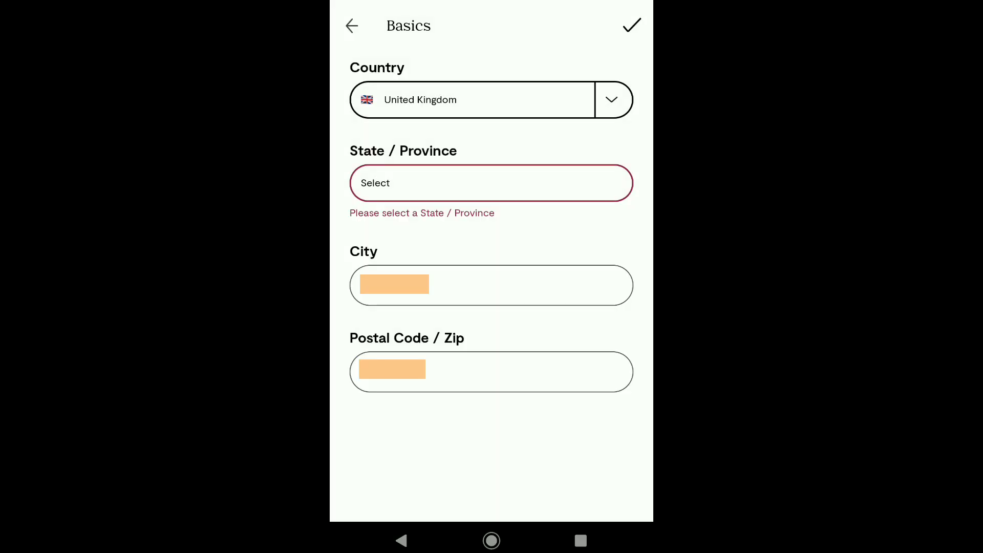
{"action": "left_click", "coordinate": [492, 182]}
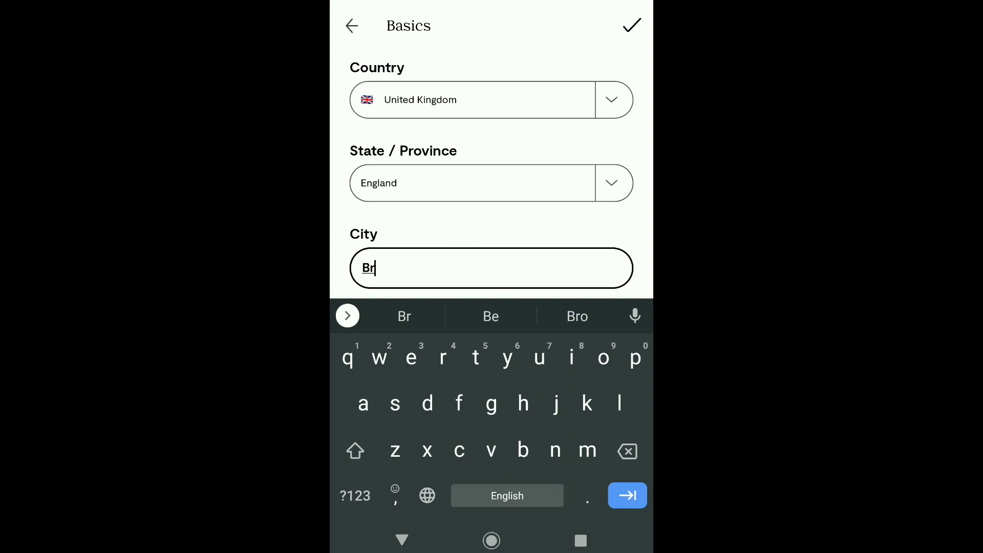
{"action": "type", "text": "istol"}
{"action": "key", "text": "Escape"}
Replace the old postal code with BS1.
{"action": "left_click", "coordinate": [492, 354]}
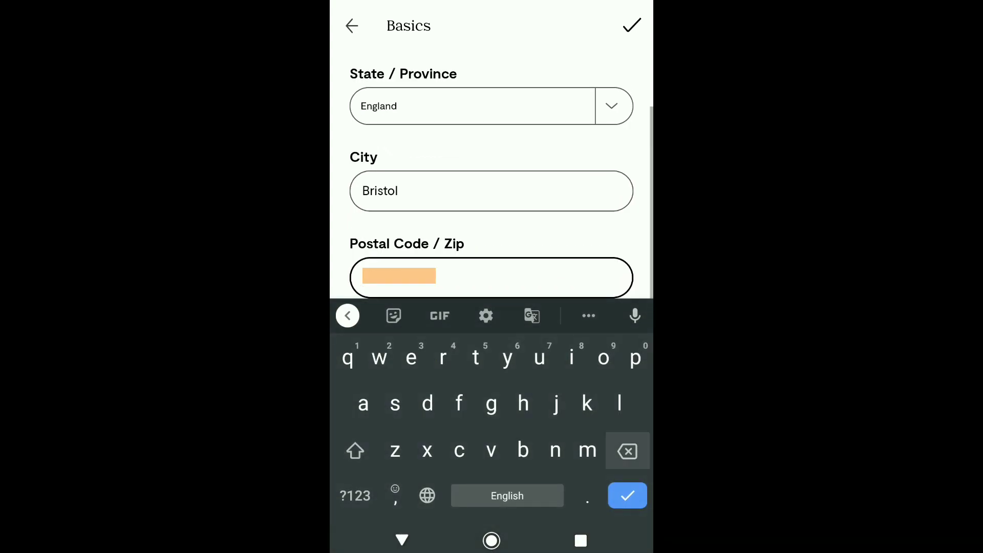
{"action": "key", "text": "BackSpace"}
{"action": "type", "text": "BS1"}
{"action": "key", "text": "Escape"}
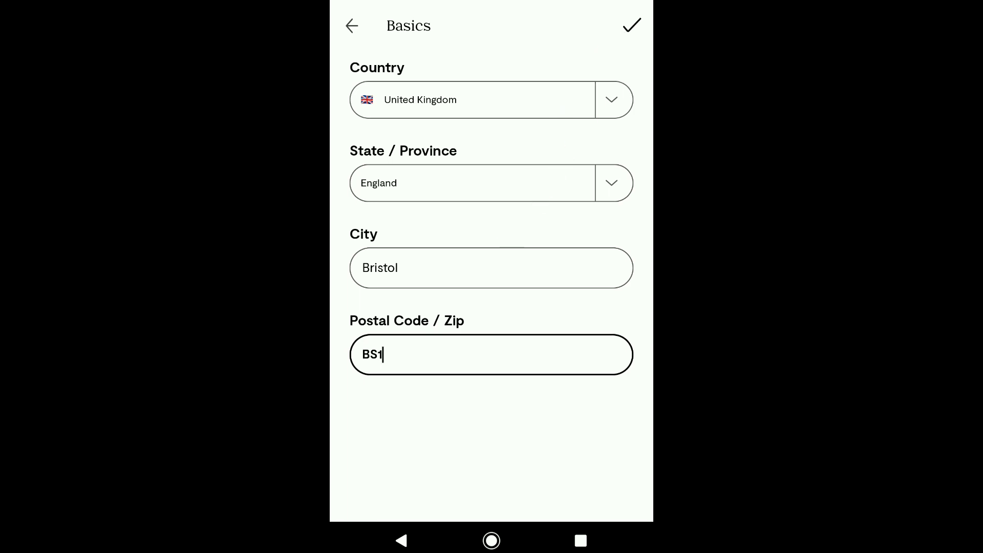
Save the United Kingdom, England, Bristol location with the checkmark.
{"action": "left_click", "coordinate": [632, 26]}
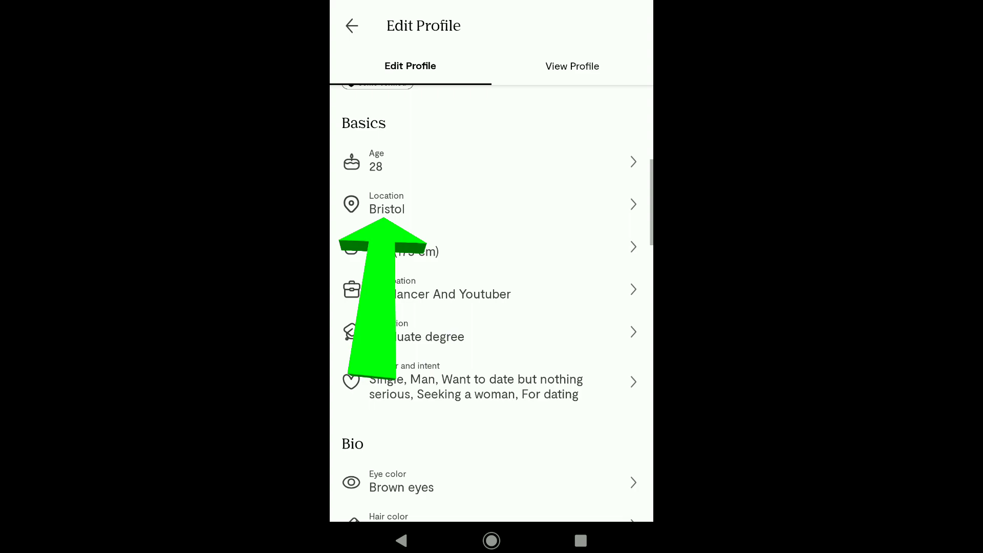